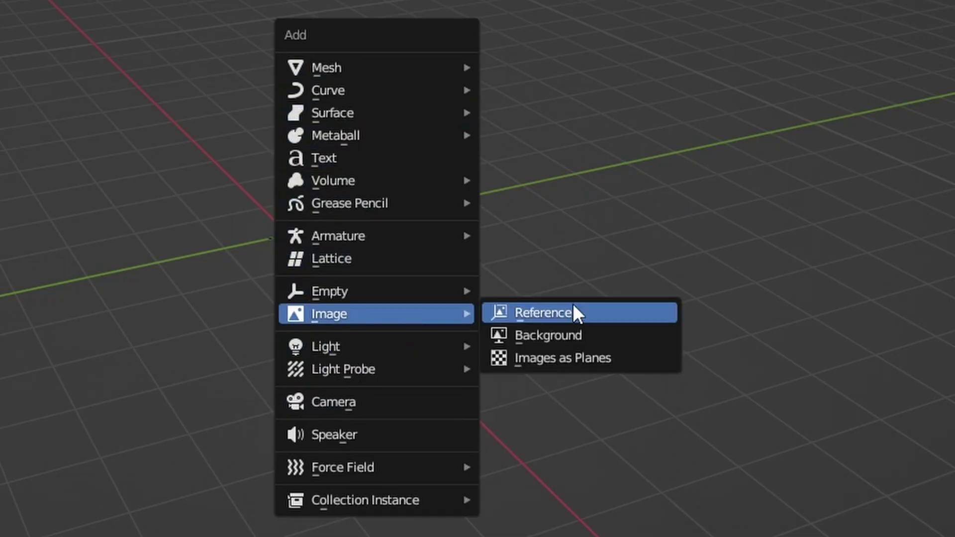
# Step: Add the lower-res collage image from the images folder as a reference, viewed from the front
pyautogui.click(573, 306)
pyautogui.click(437, 39)
pyautogui.write('E:\\Short_Film_Projects\\brain\\near death\\point clouds\\images\\')
pyautogui.press('Return')
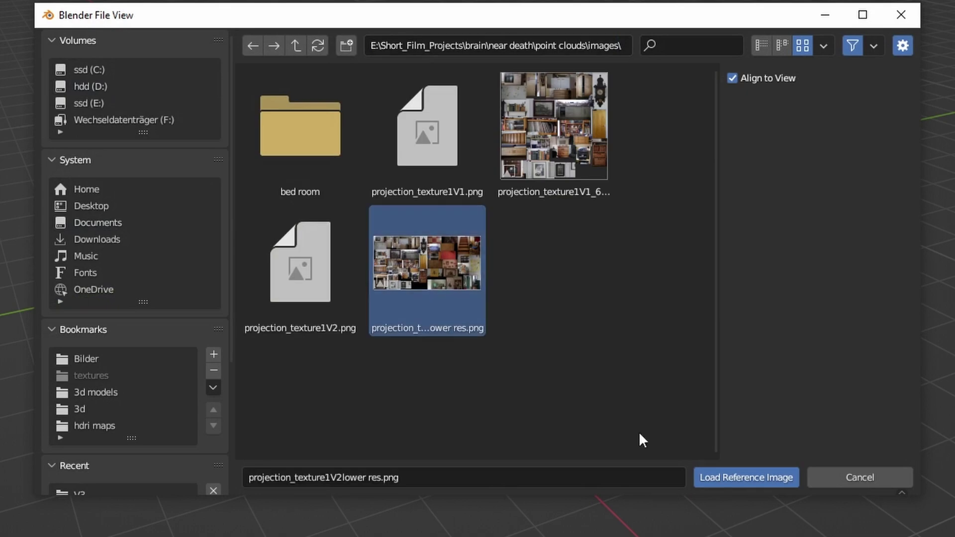
pyautogui.click(746, 477)
pyautogui.press('KP_1')
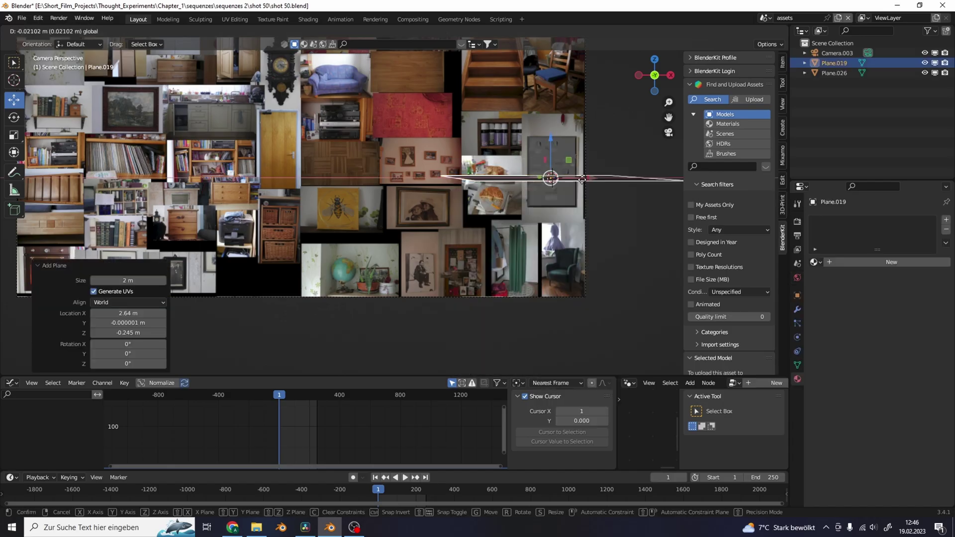
# Step: Rotate the grey plane 90° on X to stand upright and raise it along Z
pyautogui.press('r')
pyautogui.press('x')
pyautogui.press('g')
pyautogui.press('z')
pyautogui.click(742, 110)
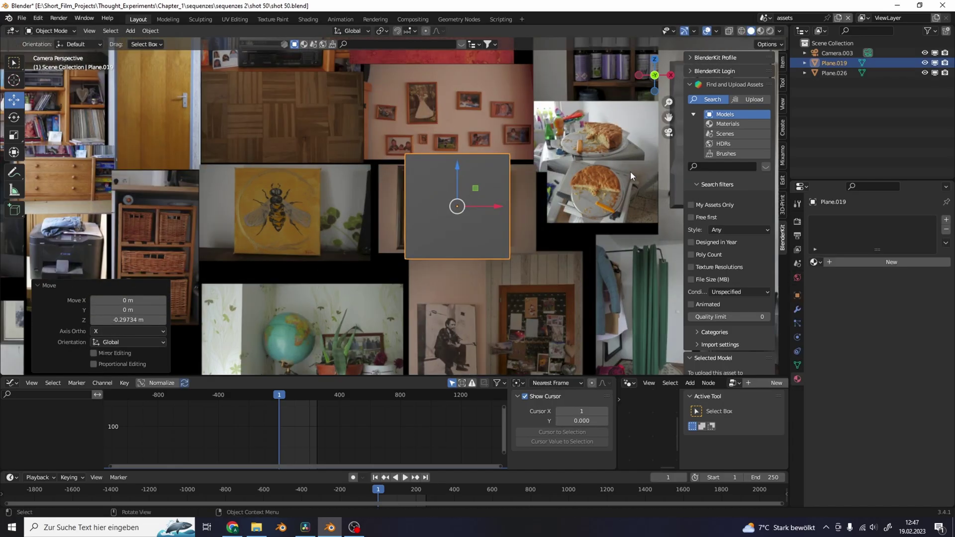
pyautogui.scroll(4, 633, 176)
# Step: In see-through Edit Mode, pull the plane's edge down to the photo frame's edge
pyautogui.press('Tab')
pyautogui.hotkey('alt', 'z')
pyautogui.press('g')
pyautogui.press('x')
pyautogui.click(529, 184)
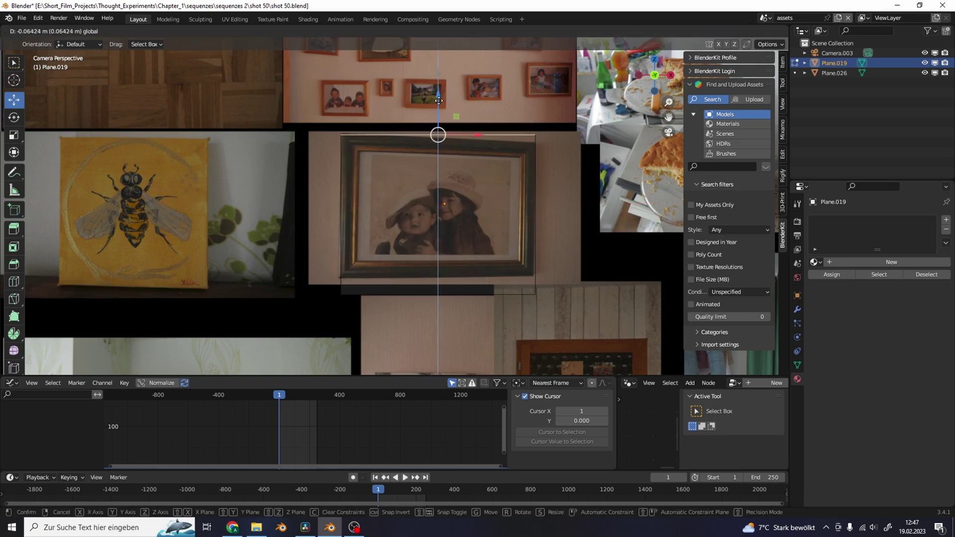
pyautogui.moveTo(438, 103); pyautogui.dragTo(439, 238)
# Step: Bevel the frame with a custom profile and segments, then give it a collage-textured material
pyautogui.click(116, 201)
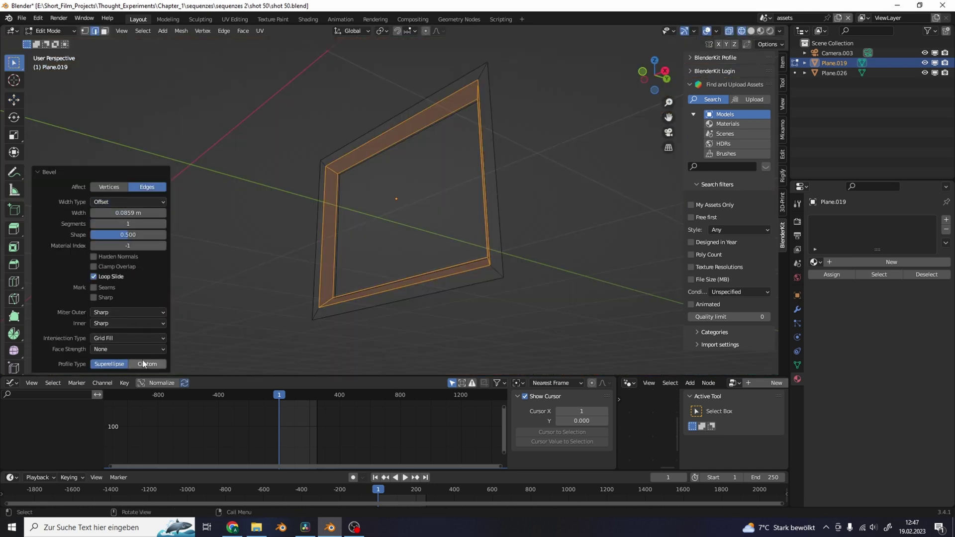
pyautogui.click(143, 364)
pyautogui.click(161, 111)
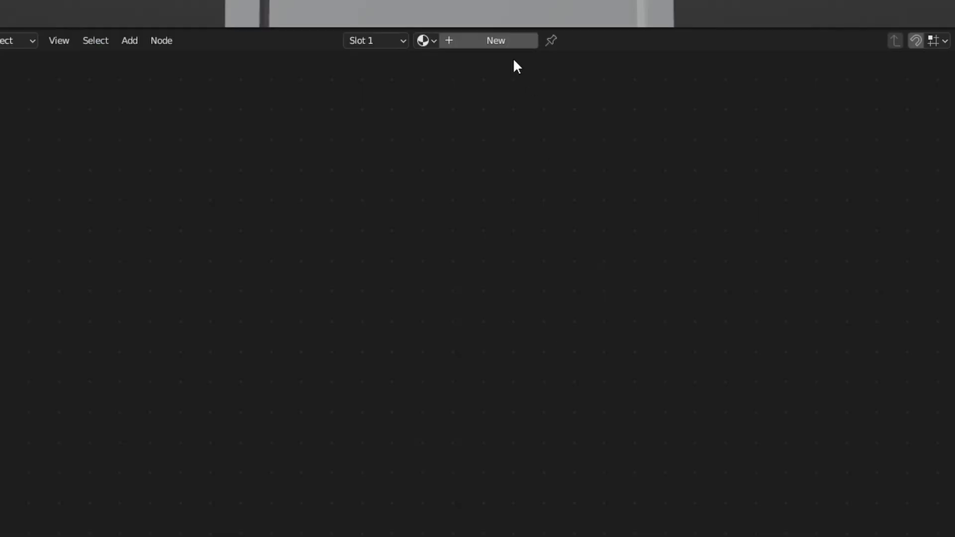
pyautogui.click(494, 39)
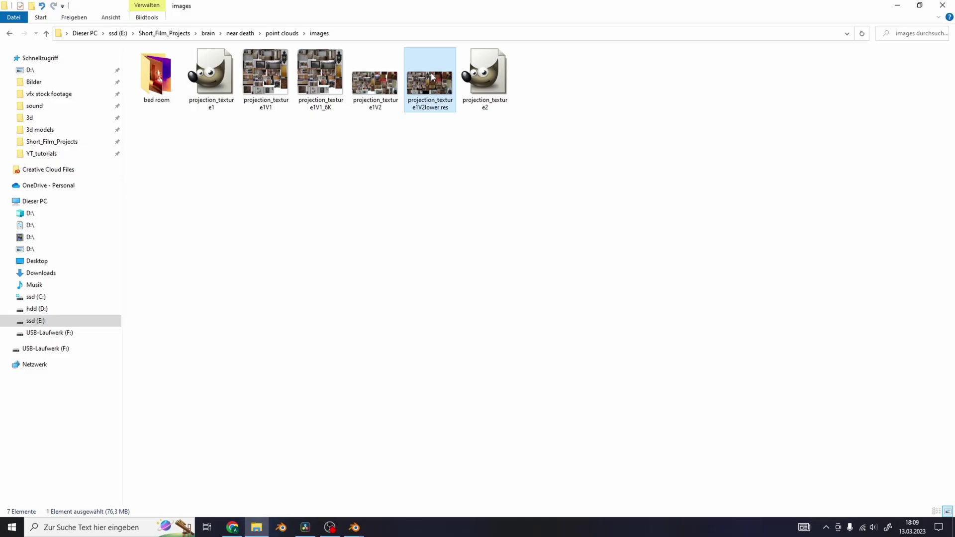
pyautogui.moveTo(428, 80); pyautogui.dragTo(226, 209)
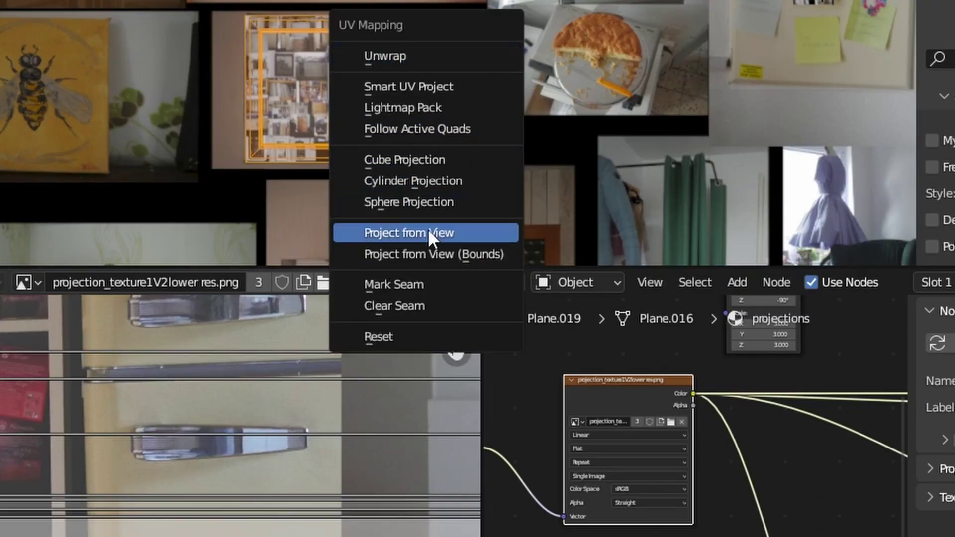
# Step: Project the frame's UVs from view and move its corner UVs onto the pictured golden frame
pyautogui.click(429, 234)
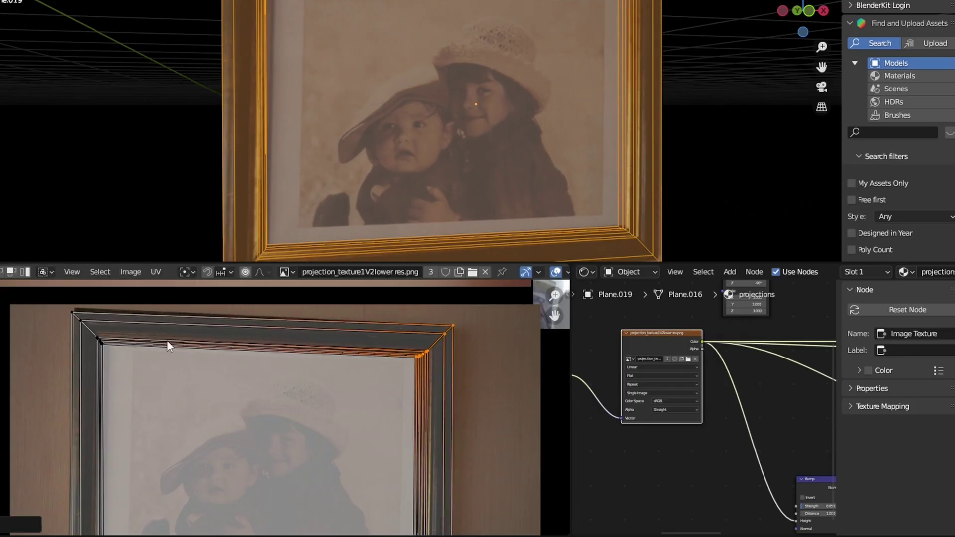
pyautogui.press('g')
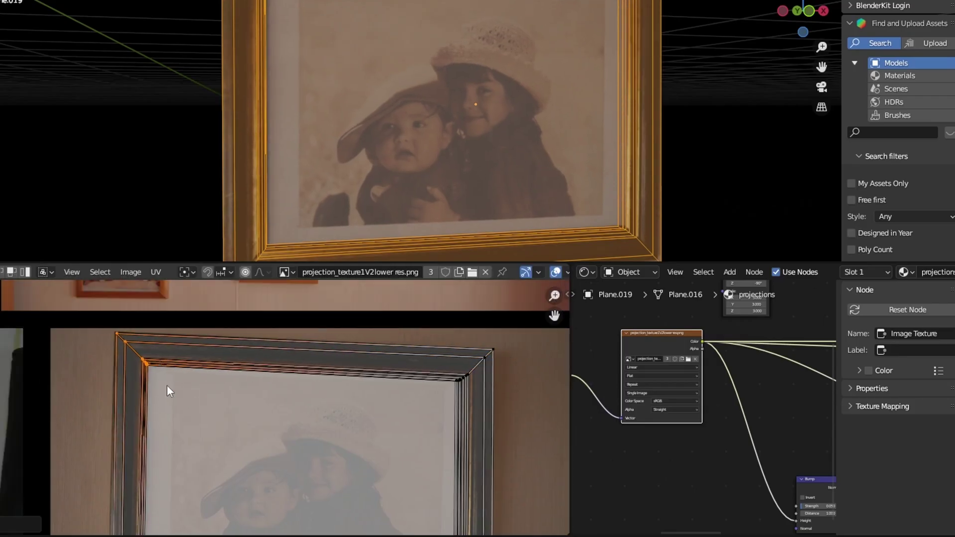
pyautogui.press('g')
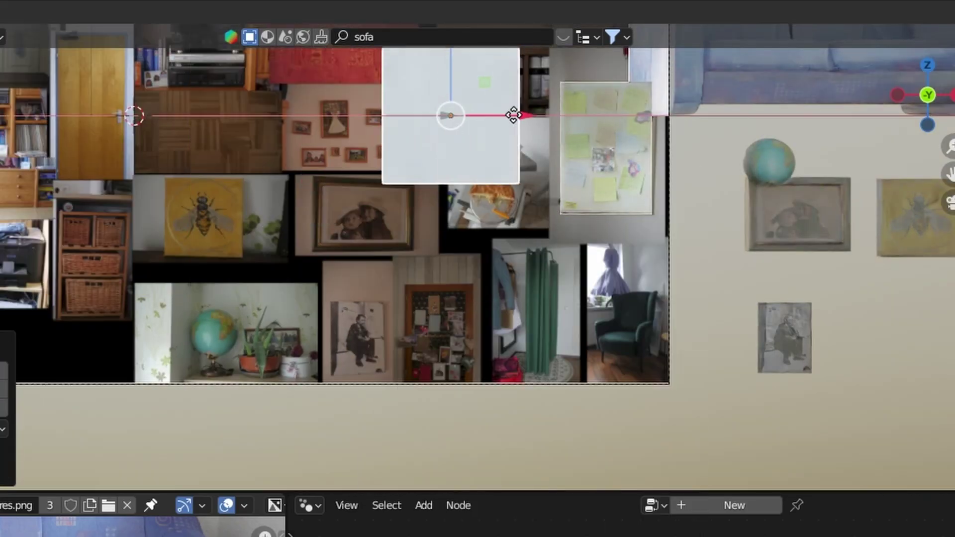
# Step: Place a plane over the collage's pinboard and scale it to the candle postcard
pyautogui.scroll(3, 437, 254)
pyautogui.click(562, 390)
pyautogui.scroll(5, 587, 320)
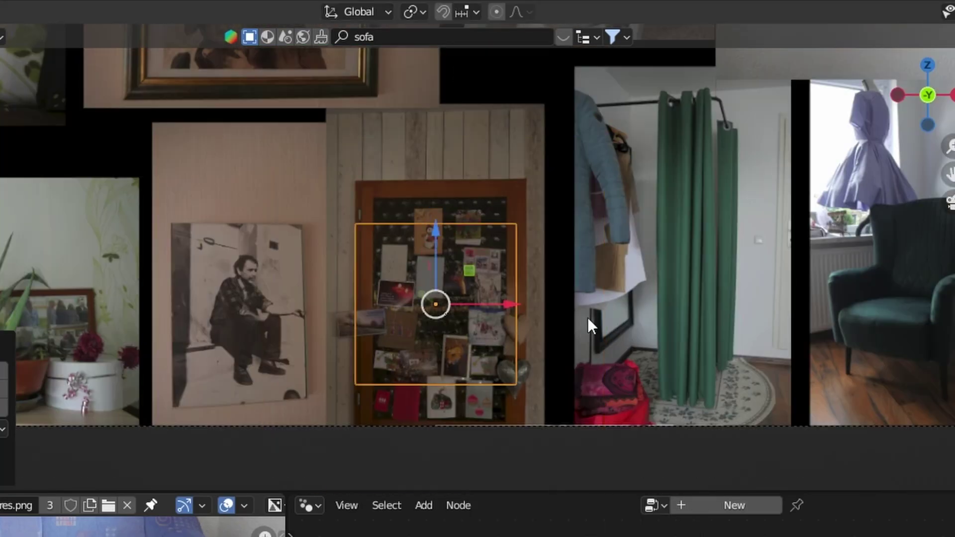
pyautogui.press('Tab')
pyautogui.hotkey('alt', 'a')
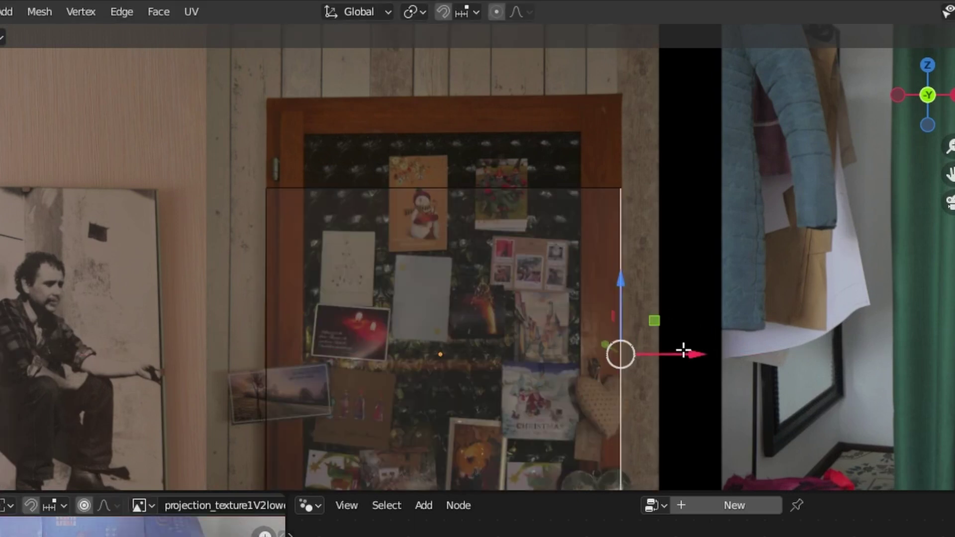
pyautogui.keyDown('shift'); pyautogui.moveTo(687, 349); pyautogui.dragTo(458, 26, button='middle'); pyautogui.keyUp('shift')
pyautogui.scroll(-3, 442, 225)
pyautogui.scroll(3, 411, 358)
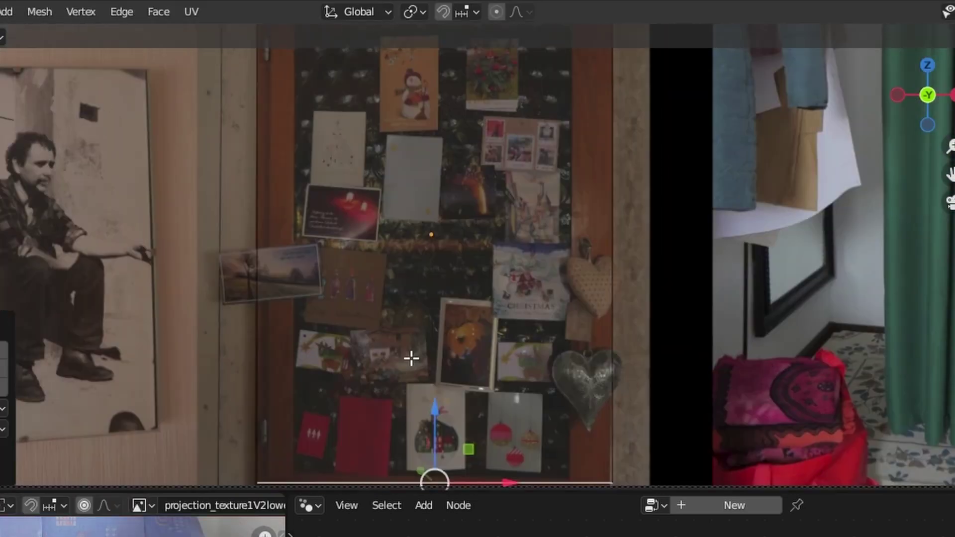
pyautogui.scroll(5, 290, 315)
pyautogui.scroll(-1, 545, 266)
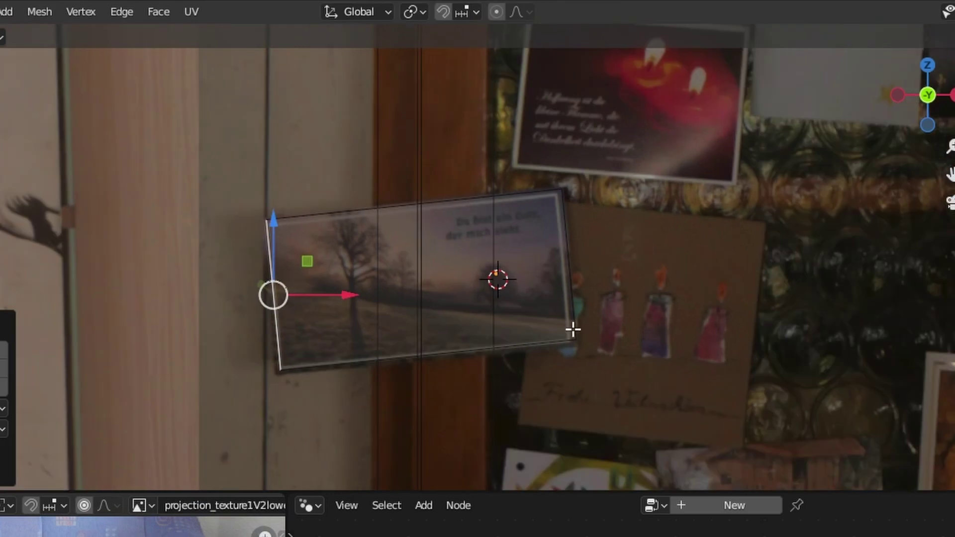
pyautogui.scroll(-3, 456, 268)
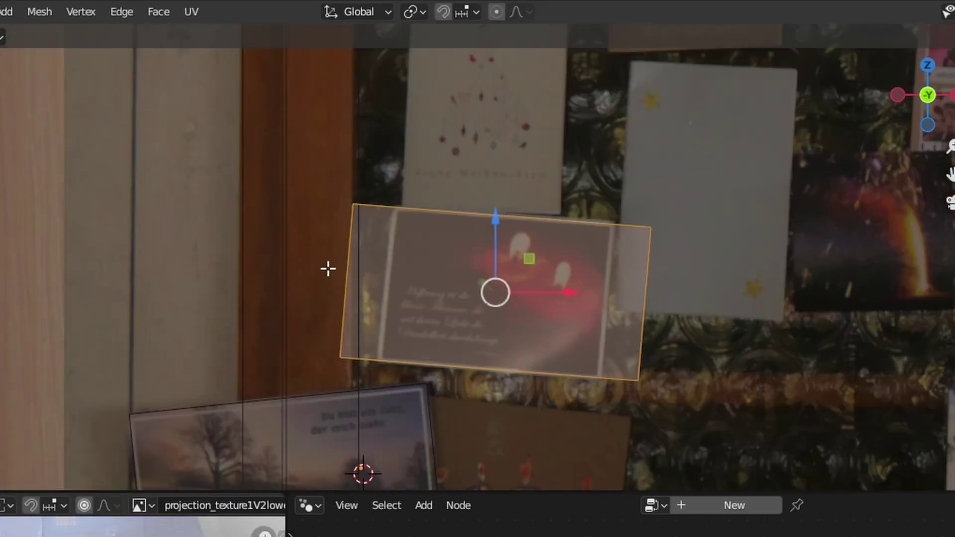
pyautogui.press('s')
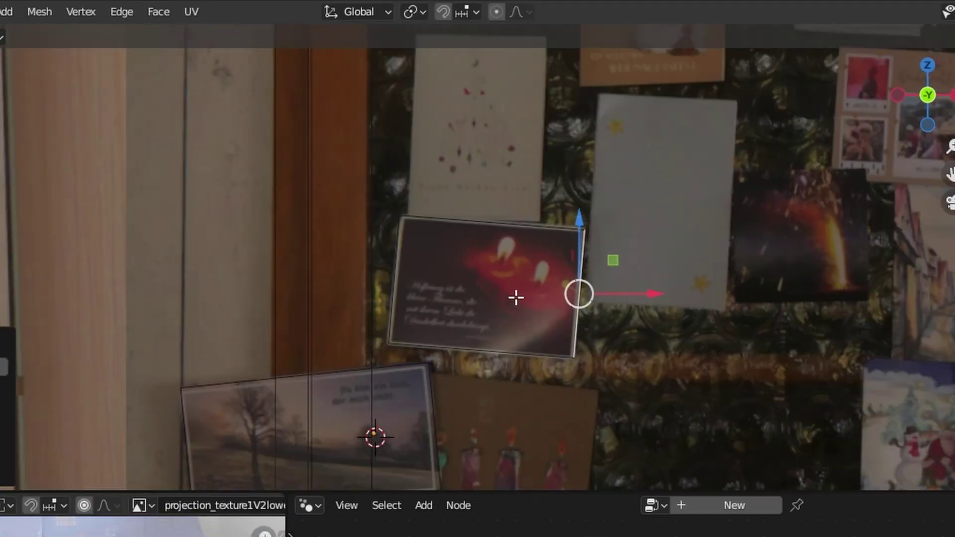
pyautogui.click(688, 253)
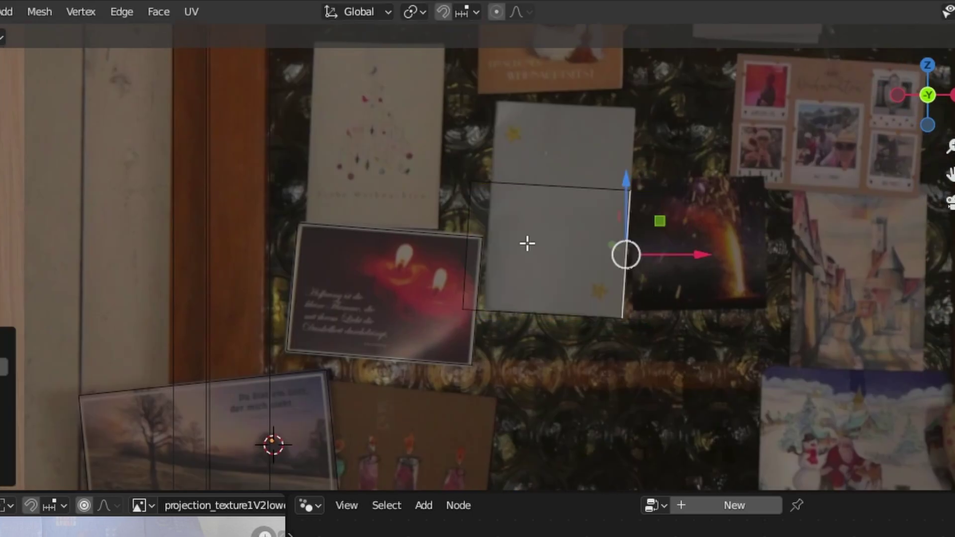
# Step: Add an edge loop across the card and raise its top edge to the red card's top
pyautogui.click(545, 224)
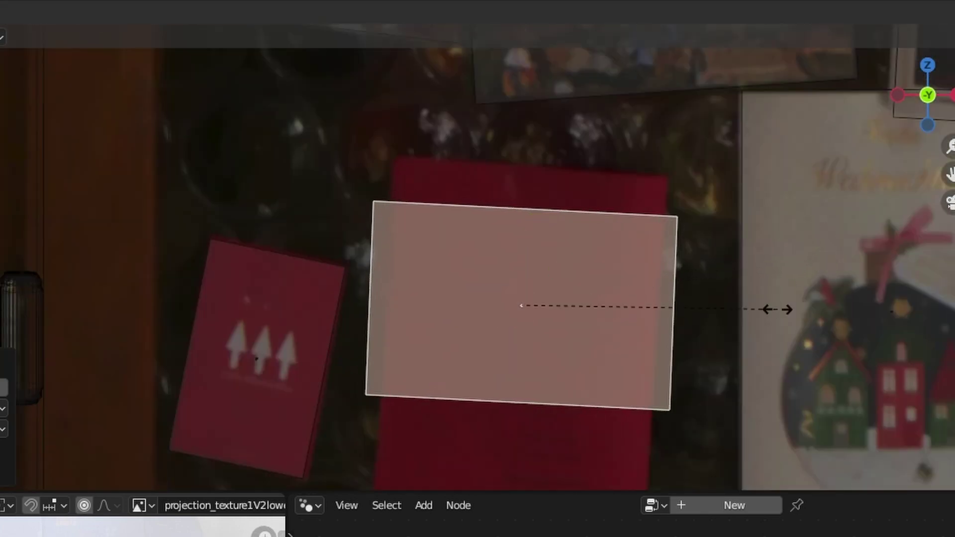
pyautogui.click(746, 307)
pyautogui.press('Tab')
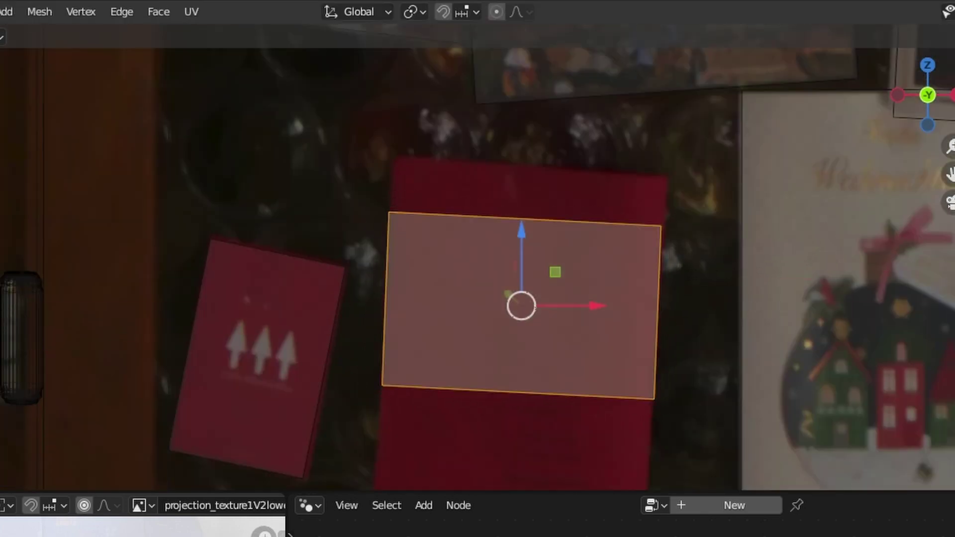
pyautogui.moveTo(522, 186); pyautogui.dragTo(552, 75)
pyautogui.press('g')
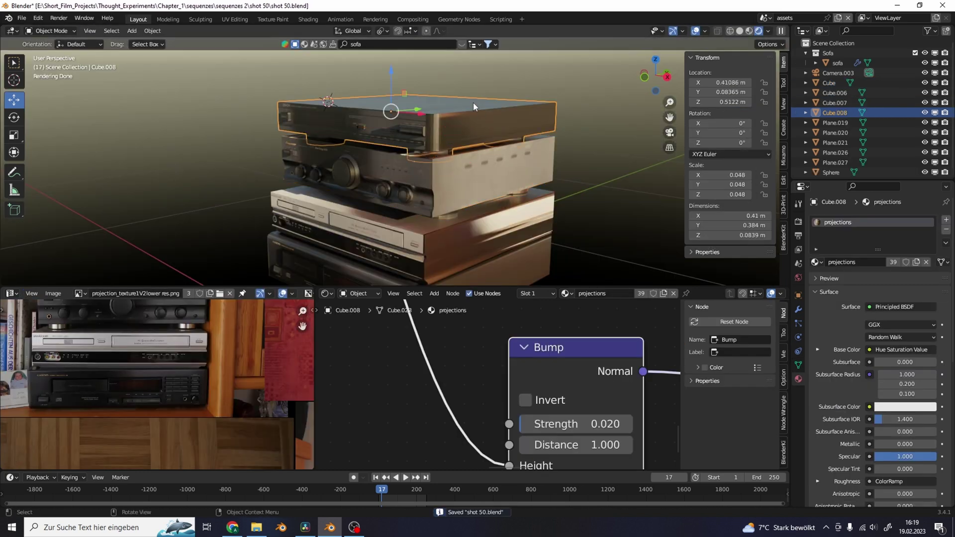
# Step: Move all the floating furniture objects into a new collection named objects
pyautogui.press('Tab')
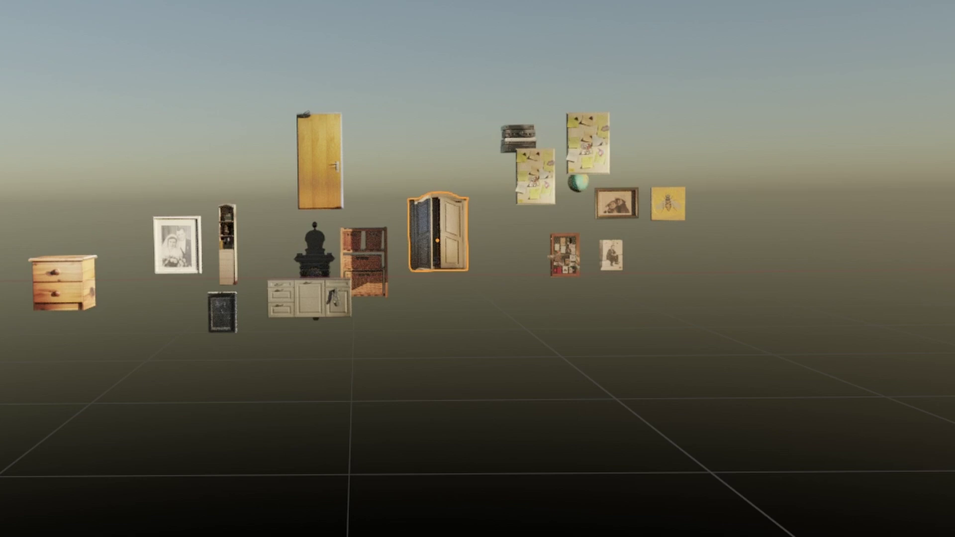
pyautogui.press('a')
pyautogui.press('m')
pyautogui.click(663, 164)
# Step: Stretch the box lengthwise and add Distribute Points on Faces in the Geometry Node editor
pyautogui.write('cts')
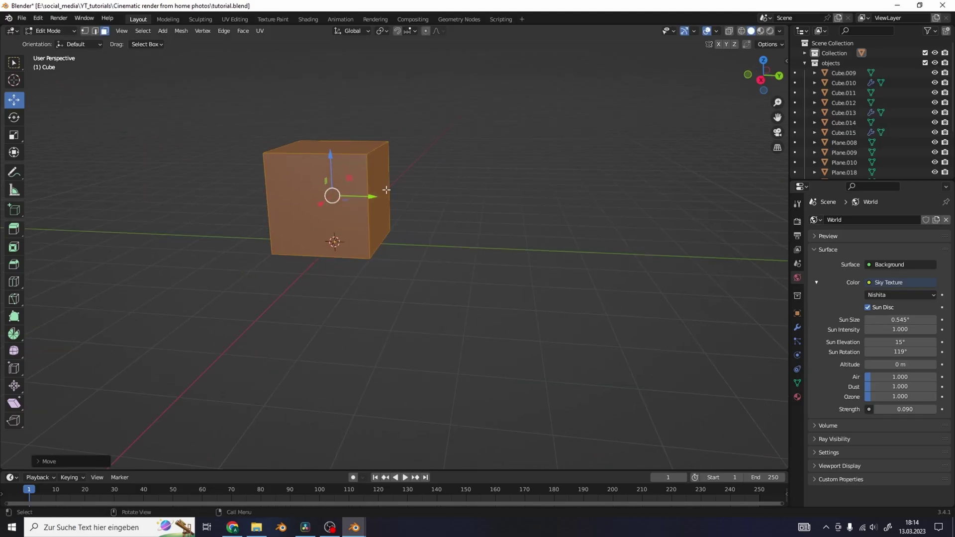
pyautogui.moveTo(378, 195); pyautogui.dragTo(524, 166)
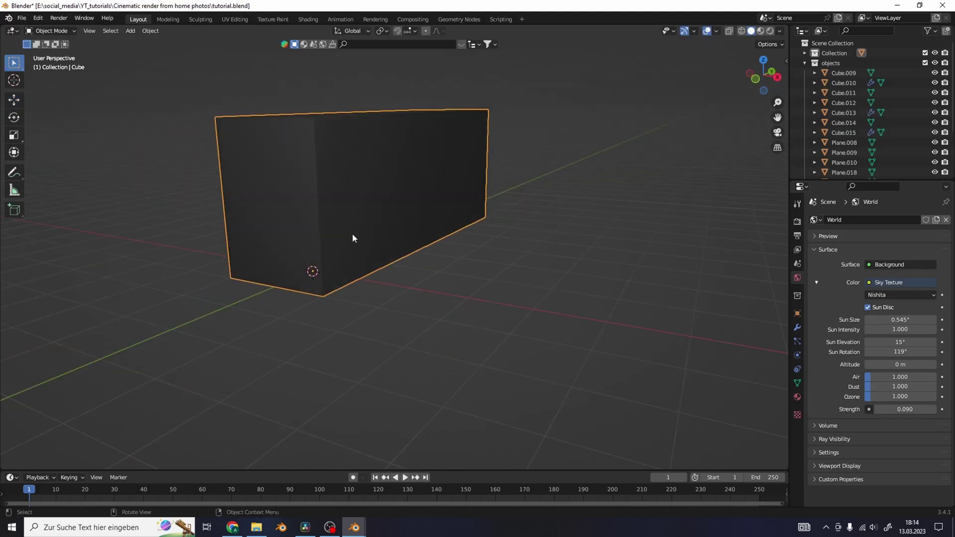
pyautogui.click(14, 319)
pyautogui.click(43, 408)
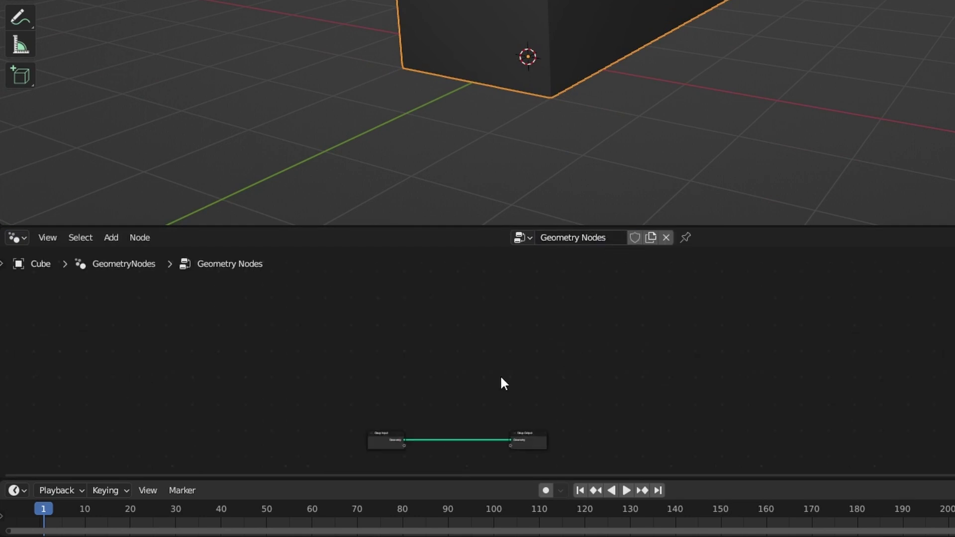
pyautogui.hotkey('shift', 'a')
pyautogui.write('dist')
pyautogui.press('Return')
pyautogui.click(456, 429)
# Step: Add an Instance on Points node fed by the scattered points
pyautogui.hotkey('shift', 'a')
pyautogui.write('instance')
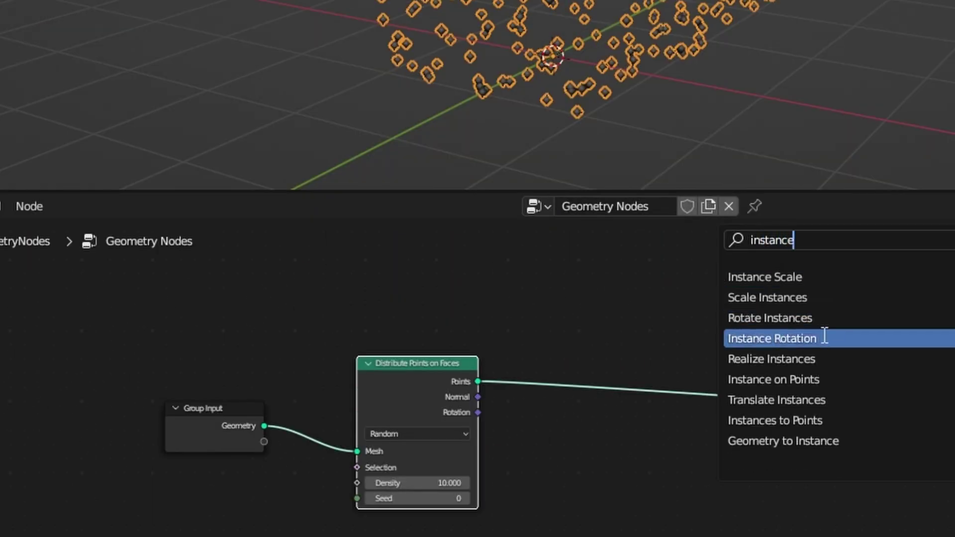
pyautogui.click(821, 374)
pyautogui.click(748, 419)
pyautogui.moveTo(721, 320); pyautogui.dragTo(703, 443)
pyautogui.moveTo(526, 468); pyautogui.dragTo(544, 461, button='middle')
pyautogui.moveTo(478, 453); pyautogui.dragTo(578, 371, button='middle')
# Step: Instance the objects collection through a Collection Info node and raise the minimum point distance
pyautogui.hotkey('shift', 'a')
pyautogui.write('co')
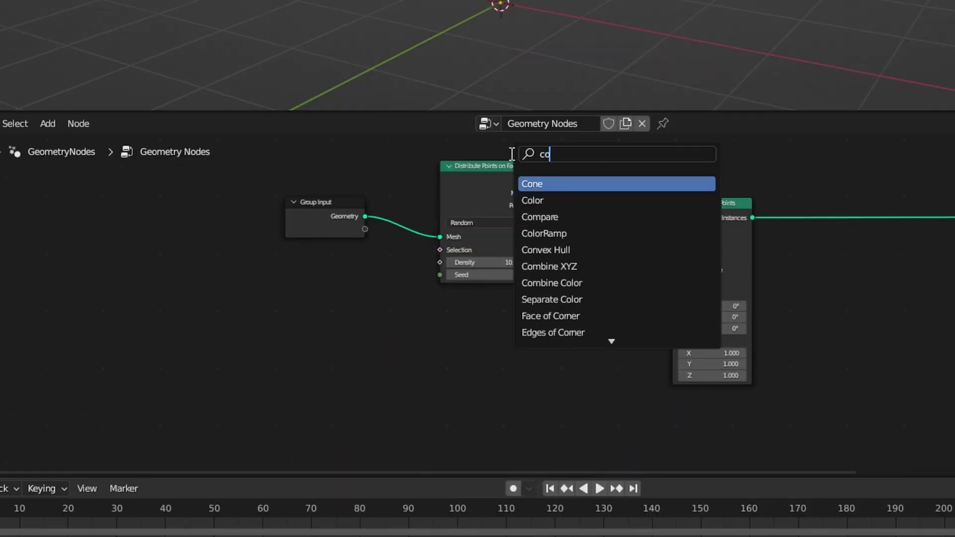
pyautogui.press('Return')
pyautogui.click(516, 323)
pyautogui.click(517, 347)
pyautogui.click(512, 386)
pyautogui.scroll(3, 610, 277)
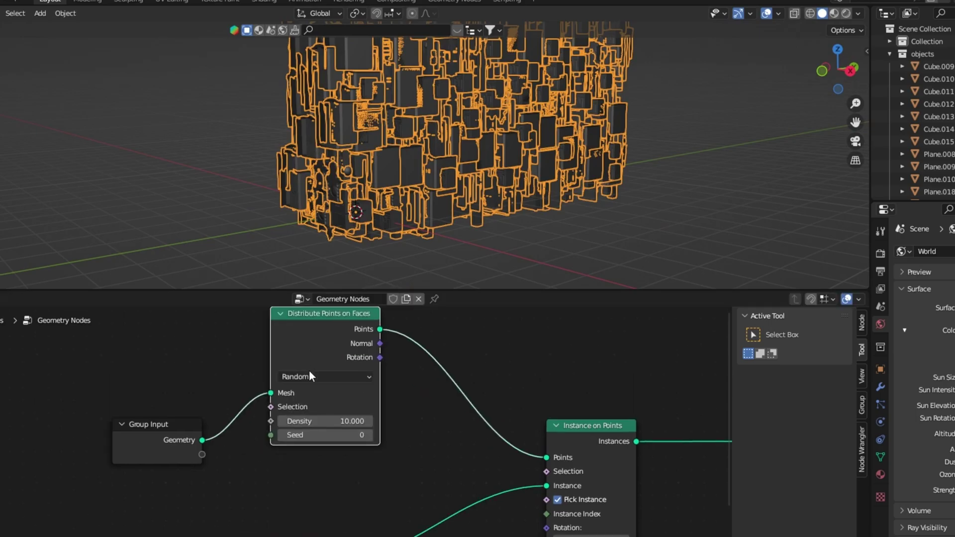
pyautogui.scroll(1, 361, 386)
pyautogui.moveTo(338, 417); pyautogui.dragTo(378, 417)
# Step: Drive instance Rotation with a vector Random Value, setting Max X and Y to 0
pyautogui.moveTo(398, 164); pyautogui.dragTo(424, 195, button='middle')
pyautogui.scroll(3, 423, 195)
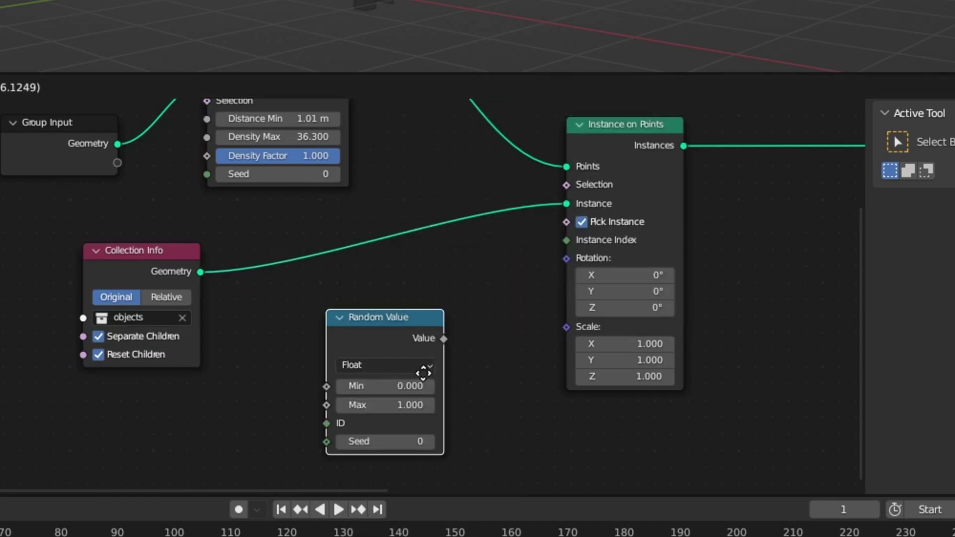
pyautogui.scroll(2, 442, 341)
pyautogui.click(441, 345)
pyautogui.click(441, 365)
pyautogui.scroll(1, 353, 365)
pyautogui.moveTo(514, 232); pyautogui.dragTo(615, 128)
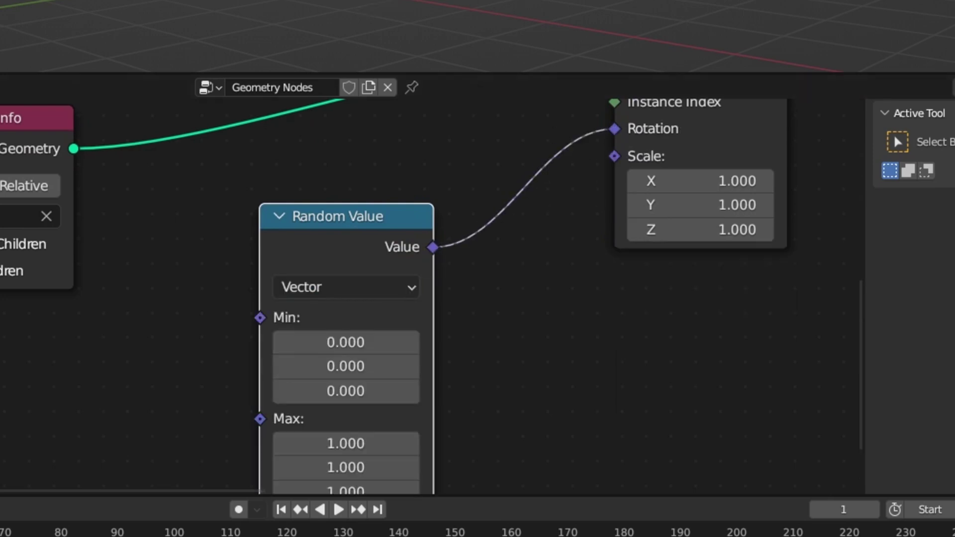
pyautogui.moveTo(385, 437); pyautogui.dragTo(391, 338, button='middle')
pyautogui.write('0')
pyautogui.press('Return')
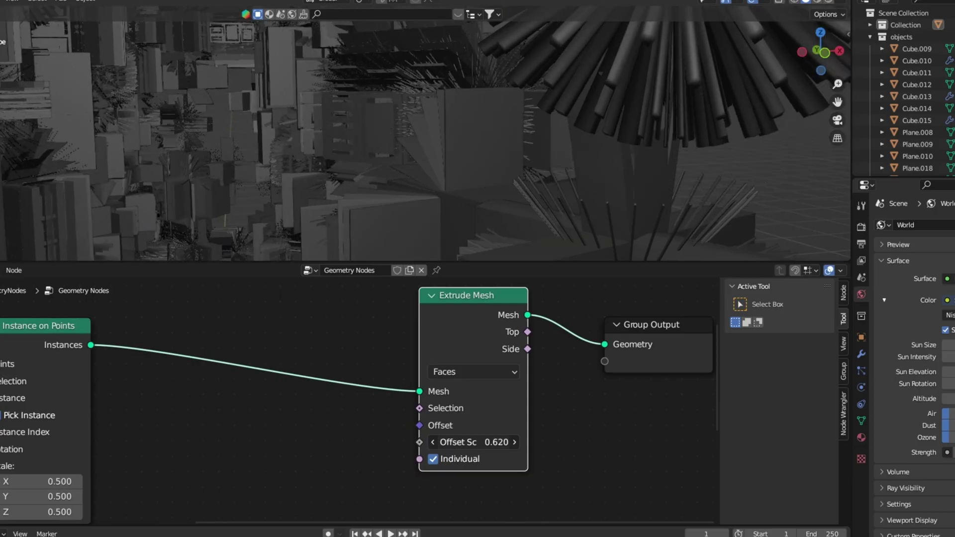
# Step: Lower the extrusion offset and use a black-and-white Checker Texture as the extrusion Selection
pyautogui.moveTo(473, 442); pyautogui.dragTo(457, 442)
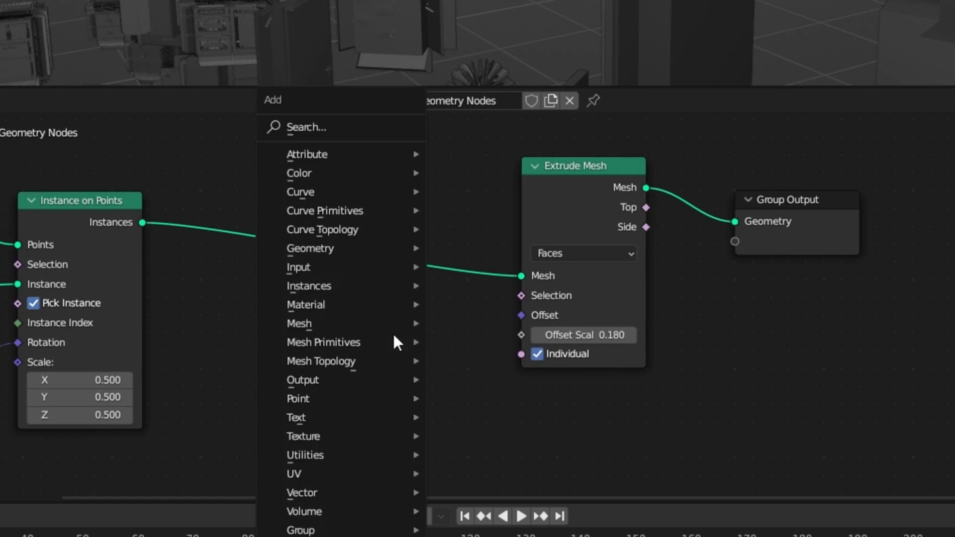
pyautogui.click(334, 129)
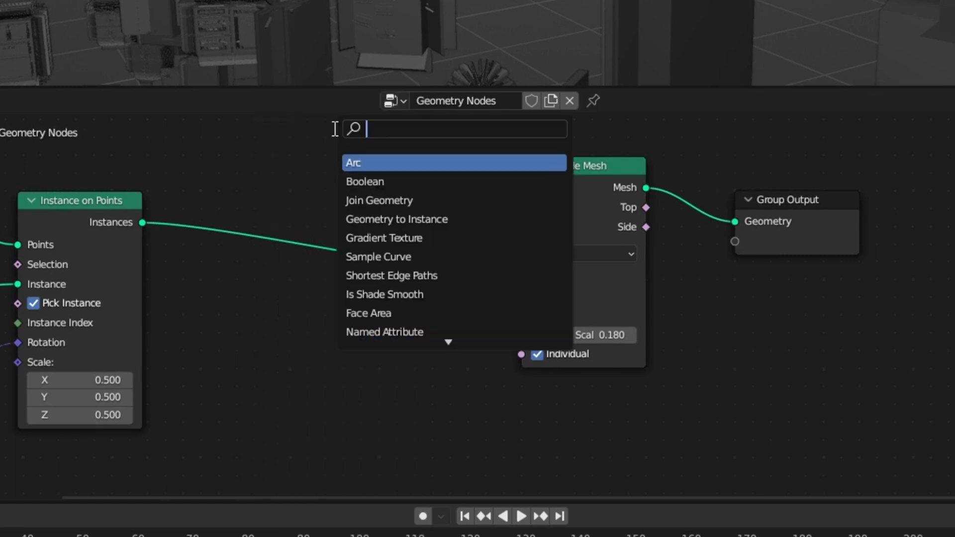
pyautogui.press('Return')
pyautogui.click(301, 398)
pyautogui.press('KP_Decimal')
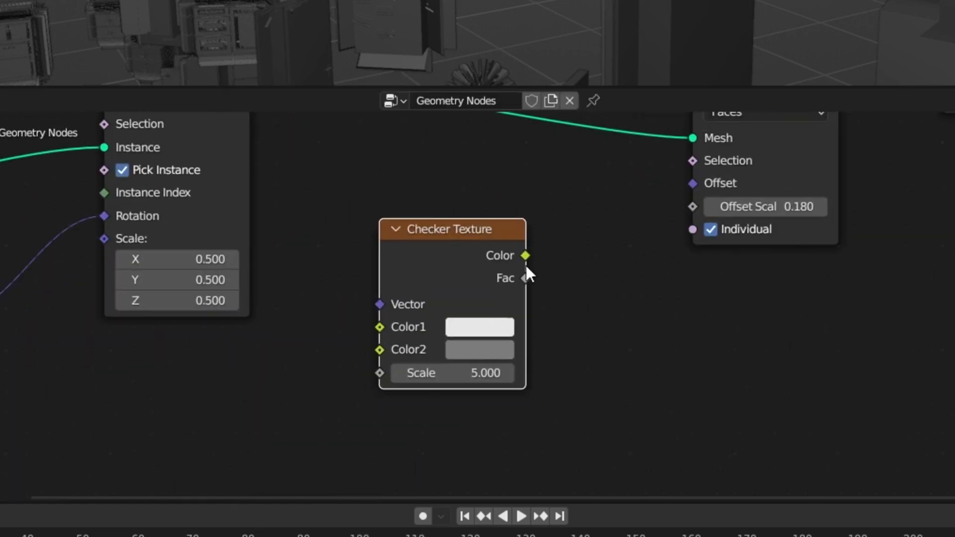
pyautogui.click(480, 350)
pyautogui.moveTo(616, 128); pyautogui.dragTo(617, 267)
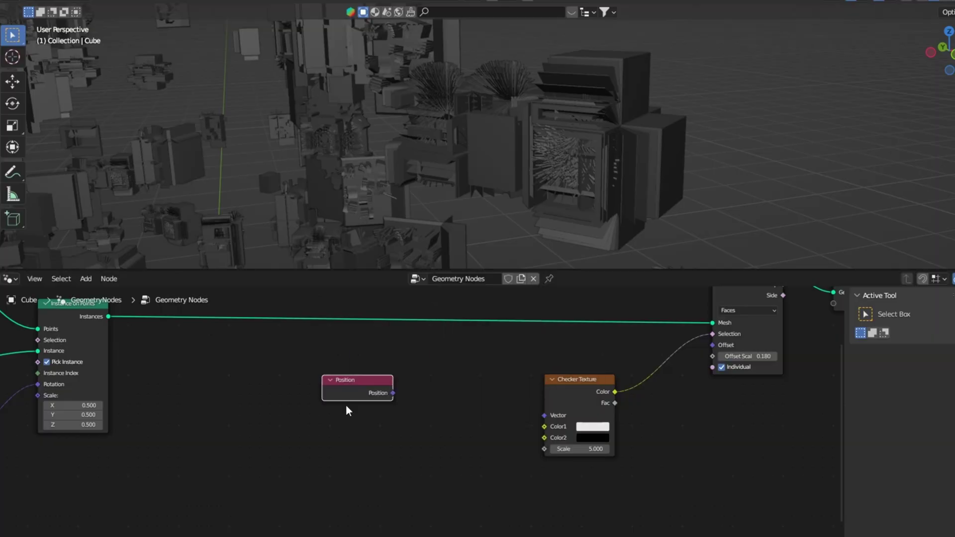
# Step: Offset the checker by inserting a vector Math Add after Position, keeping Z at 0
pyautogui.moveTo(393, 393); pyautogui.dragTo(392, 299)
pyautogui.write('math')
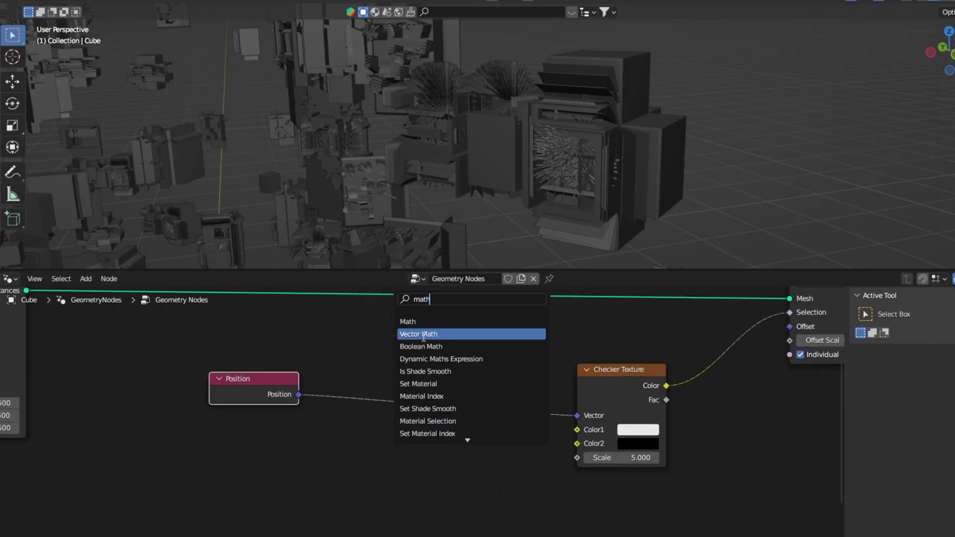
pyautogui.click(424, 337)
pyautogui.scroll(1, 443, 445)
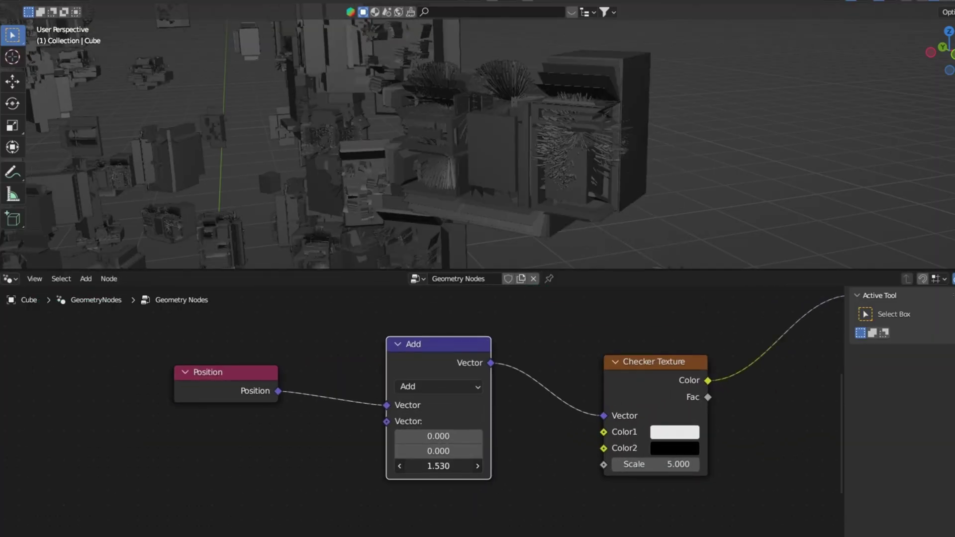
pyautogui.moveTo(441, 466); pyautogui.dragTo(480, 451)
pyautogui.press('Escape')
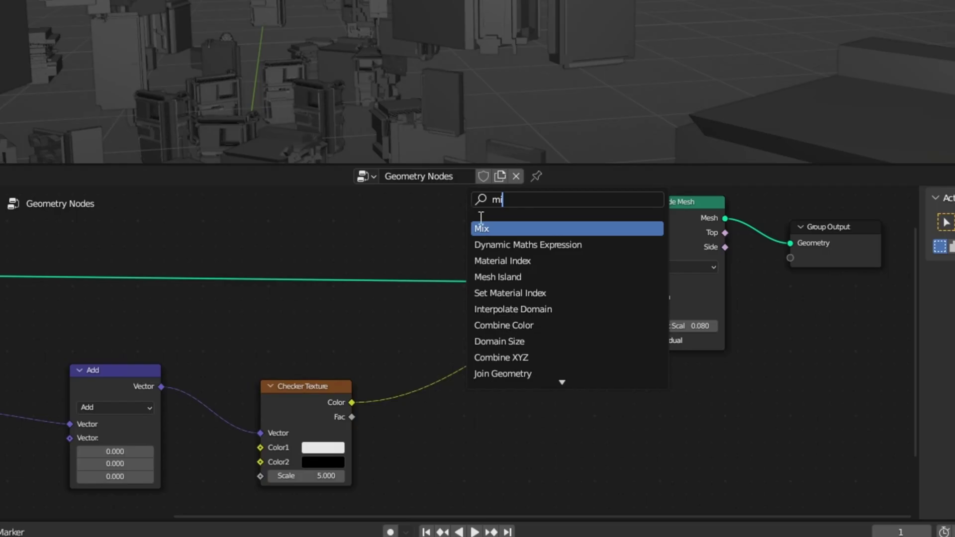
pyautogui.press('Return')
# Step: Mix the checker with a Boolean Random Value at about 0.75 probability
pyautogui.click(499, 328)
pyautogui.scroll(1, 499, 328)
pyautogui.hotkey('shift', 'a')
pyautogui.write('random')
pyautogui.press('Return')
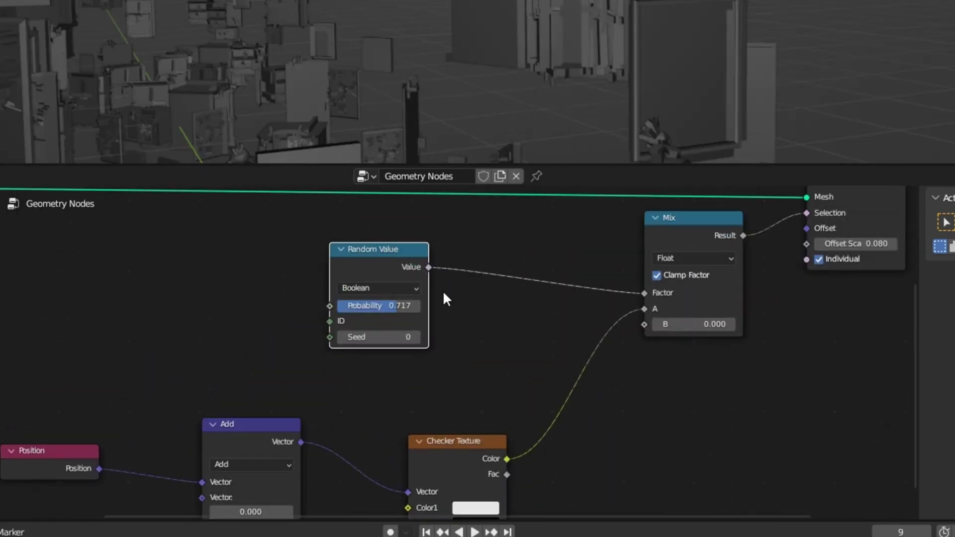
pyautogui.scroll(1, 421, 292)
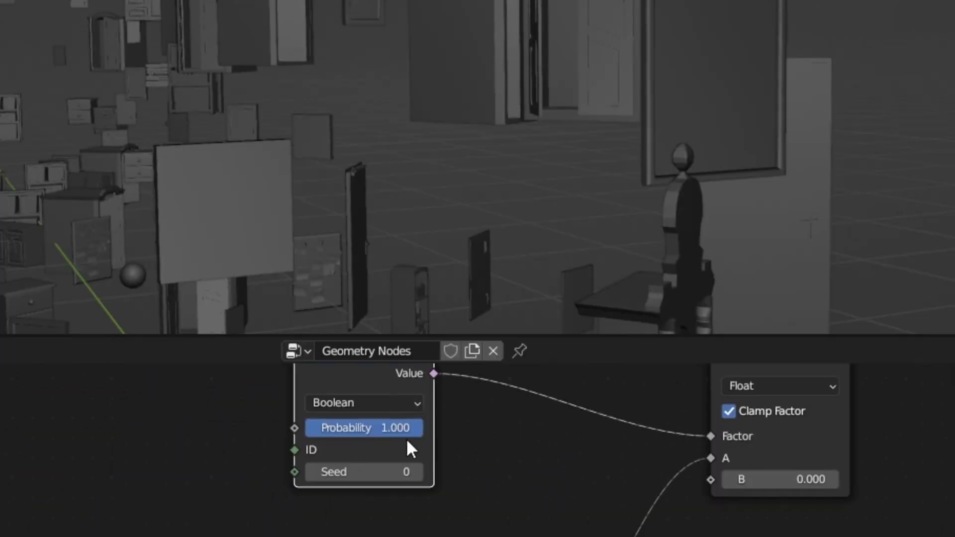
pyautogui.moveTo(407, 430); pyautogui.dragTo(374, 428)
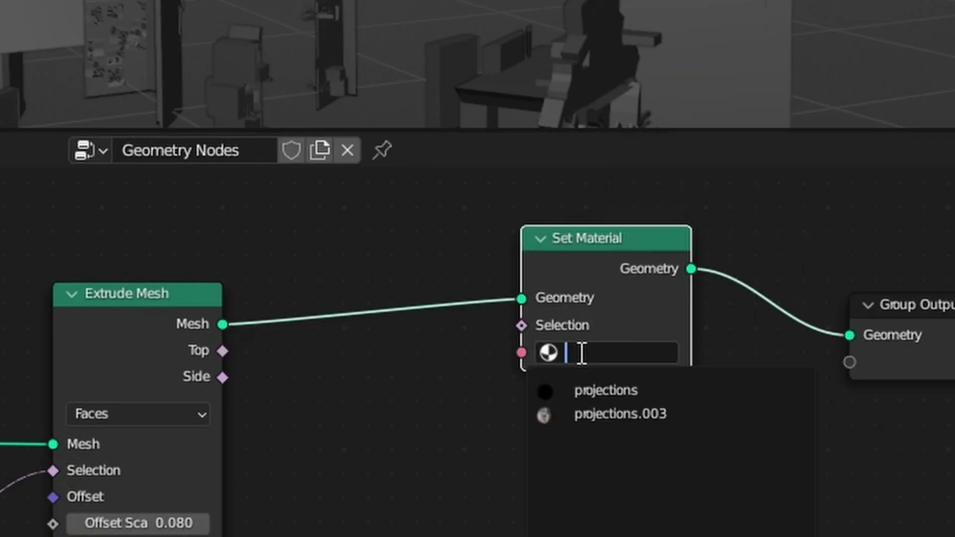
# Step: Assign the projections material, delete the selected edges, and duplicate the whole mesh
pyautogui.click(635, 391)
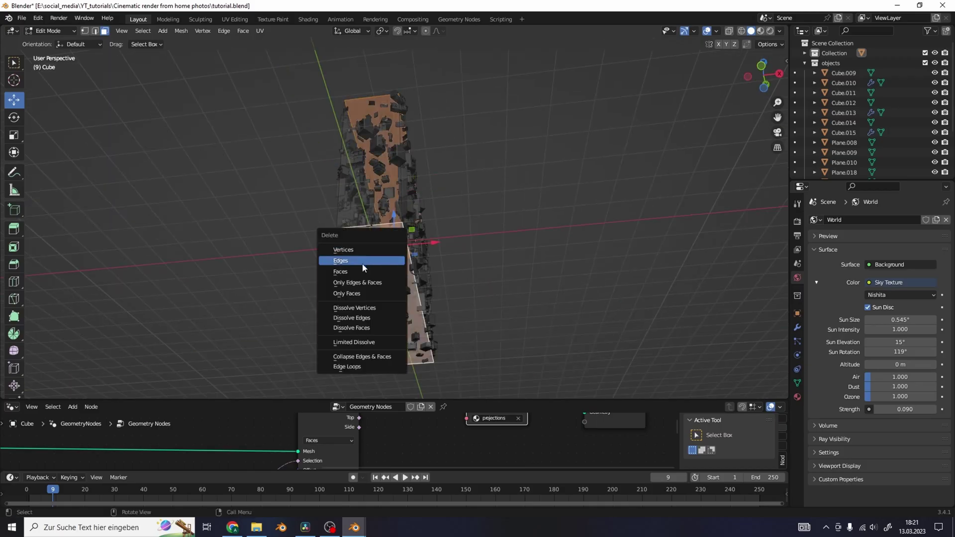
pyautogui.click(362, 261)
pyautogui.moveTo(363, 269); pyautogui.dragTo(348, 278, button='middle')
pyautogui.press('a')
pyautogui.hotkey('shift', 'd')
pyautogui.click(14, 204)
# Step: Rotate the duplicated plane 90° around Z and move it aside along X
pyautogui.moveTo(378, 223); pyautogui.dragTo(547, 219, button='middle')
pyautogui.press('r')
pyautogui.press('z')
pyautogui.press('9')
pyautogui.press('0')
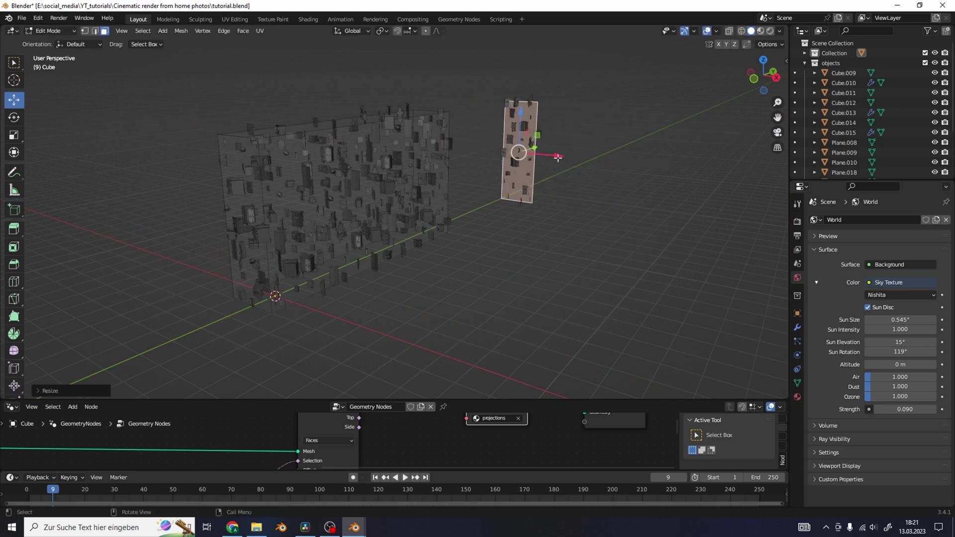
pyautogui.moveTo(544, 144); pyautogui.dragTo(517, 166, button='middle')
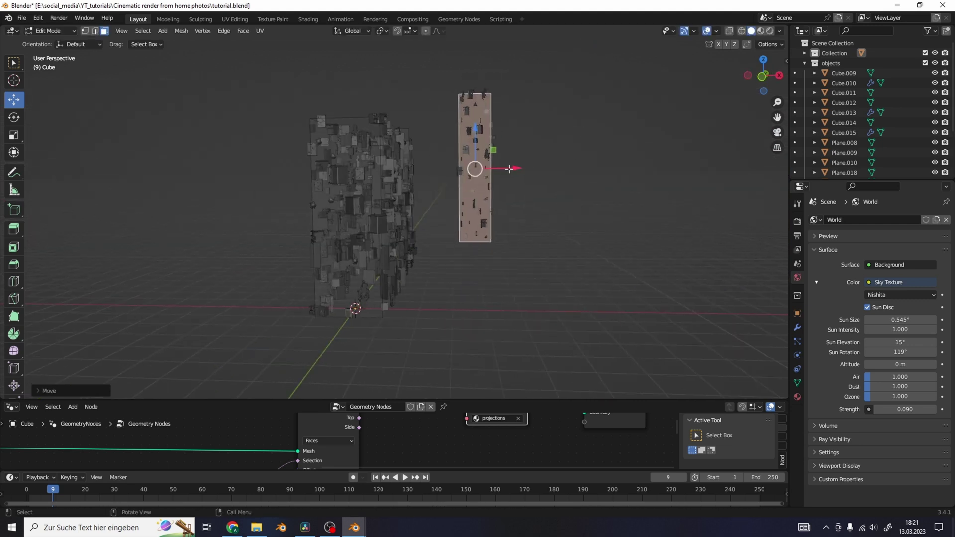
pyautogui.press('g')
pyautogui.click(301, 169)
pyautogui.moveTo(301, 170); pyautogui.dragTo(390, 177, button='middle')
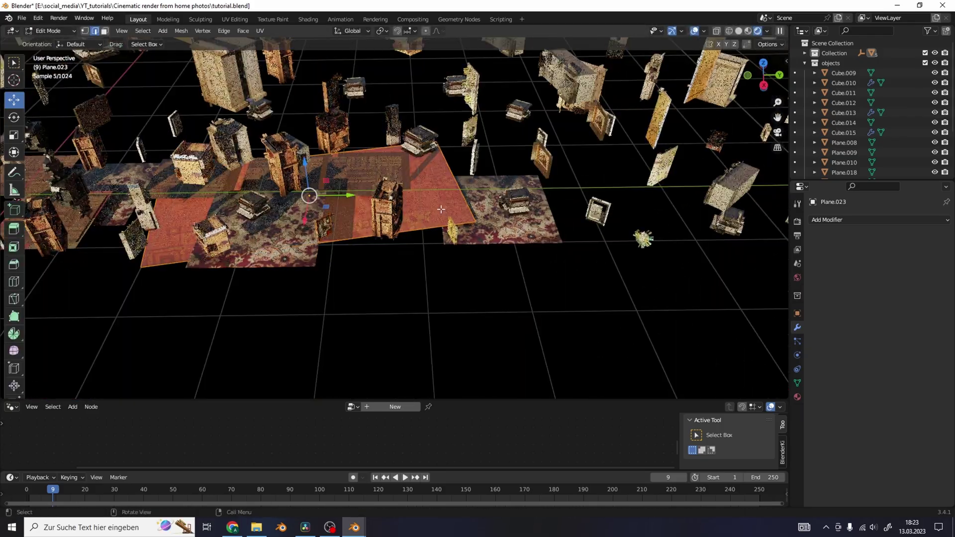
# Step: Duplicate Plane.023 and lower the point light along Z
pyautogui.hotkey('shift', 'd')
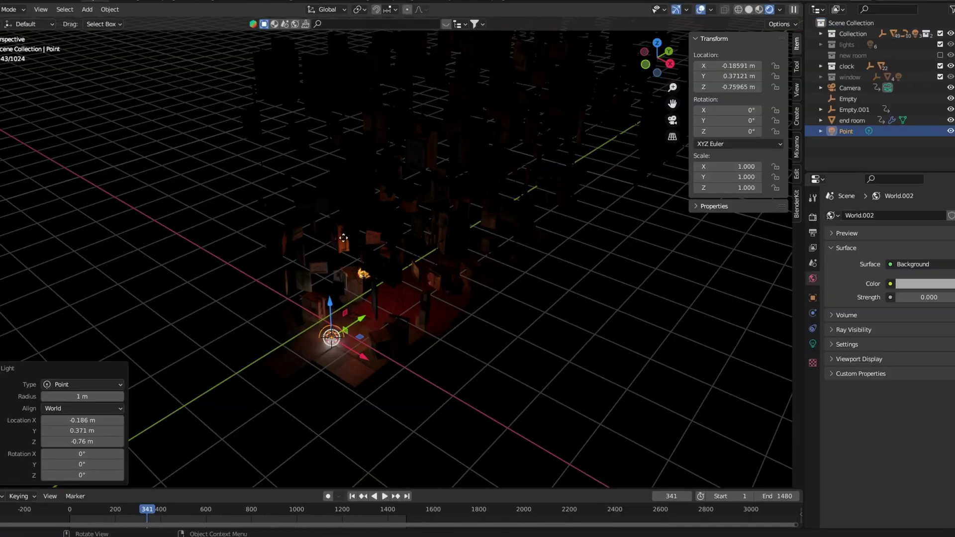
pyautogui.press('g')
pyautogui.press('z')
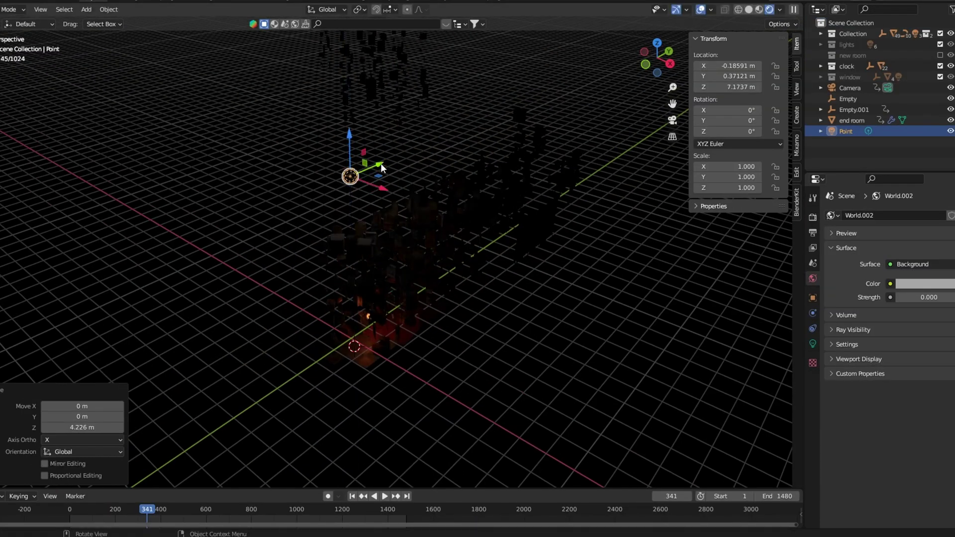
pyautogui.moveTo(425, 106); pyautogui.dragTo(427, 129)
pyautogui.moveTo(427, 129); pyautogui.dragTo(408, 164, button='middle')
# Step: Enable nodes on the point light and show its nodes in the Shader Editor
pyautogui.click(813, 343)
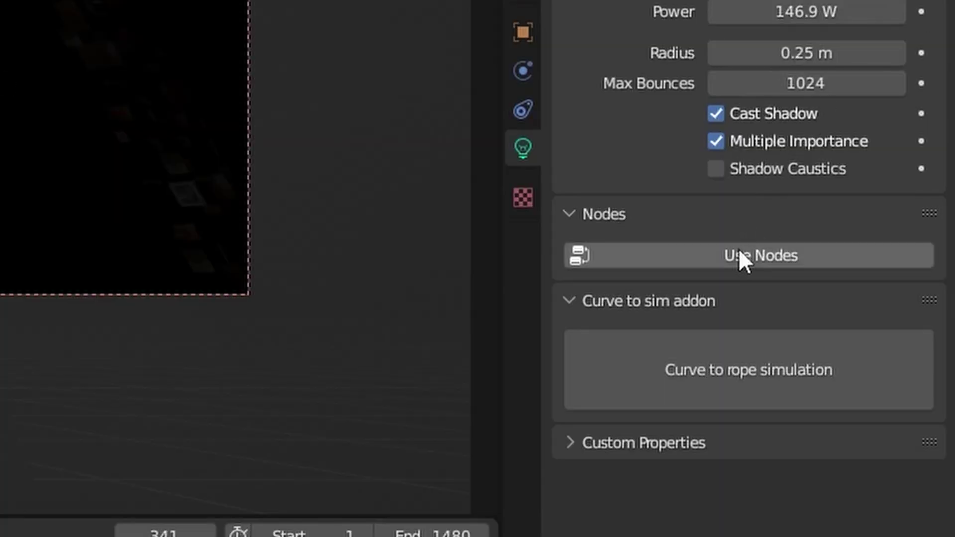
pyautogui.click(899, 386)
pyautogui.click(10, 264)
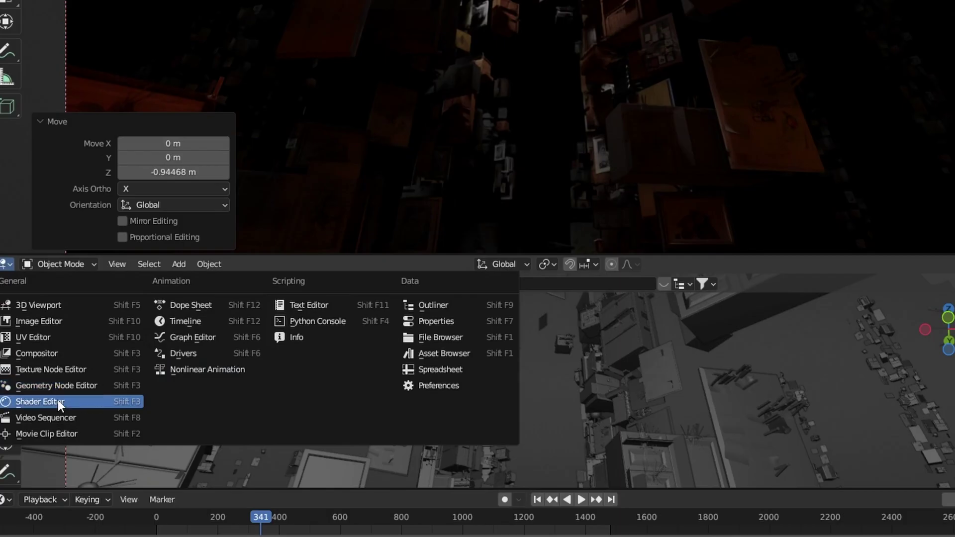
pyautogui.click(64, 401)
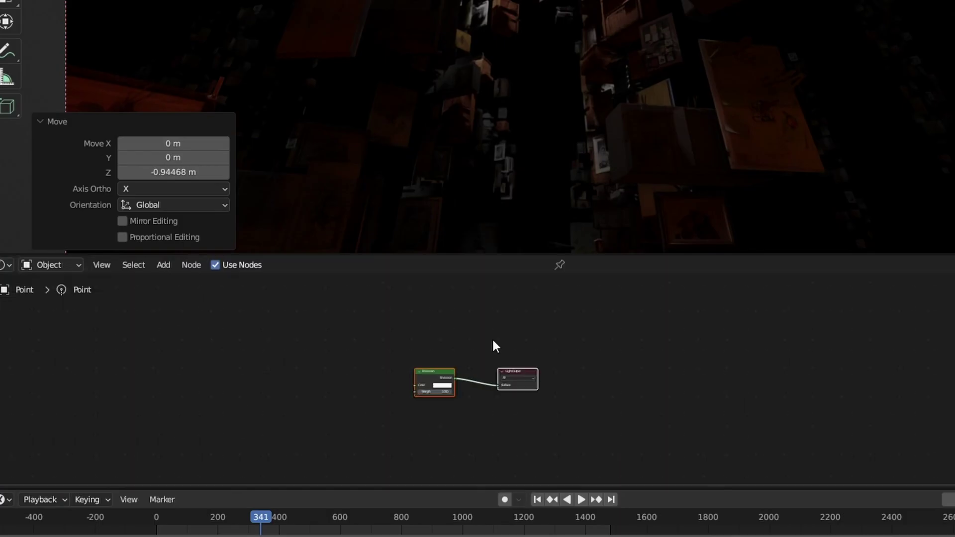
pyautogui.scroll(5, 491, 338)
pyautogui.keyDown('ctrl'); pyautogui.hscroll(-4, 396, 347); pyautogui.keyUp('ctrl')
# Step: Add an IES Texture node to the point light's node tree
pyautogui.hotkey('shift', 'a')
pyautogui.write('ie')
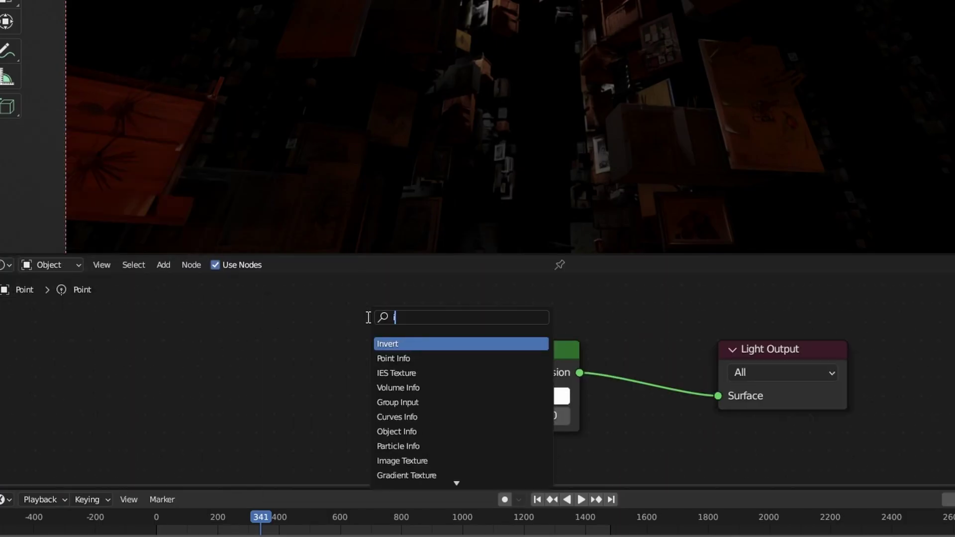
pyautogui.press('Return')
pyautogui.click(297, 398)
pyautogui.moveTo(296, 399); pyautogui.dragTo(470, 326, button='middle')
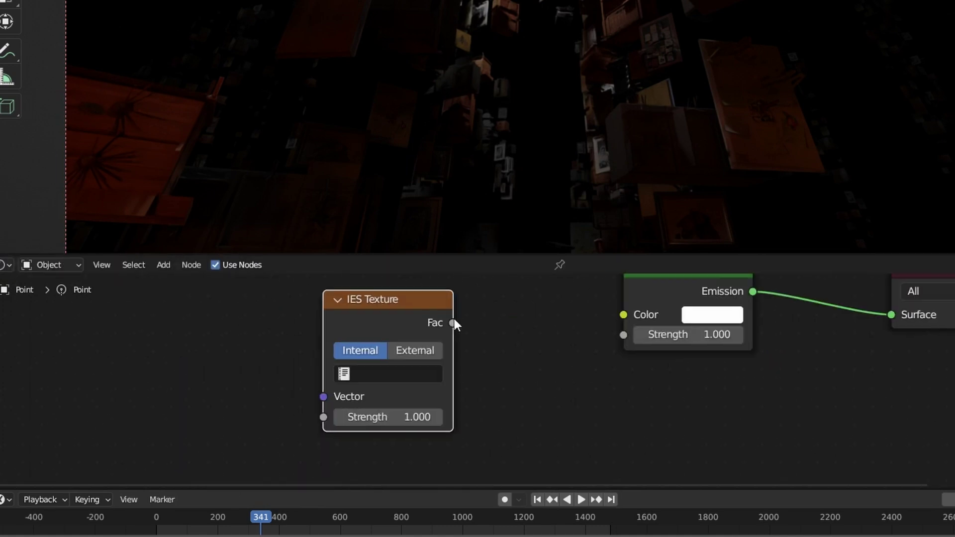
# Step: Set the IES Texture to an external .ies file and search online for free IES textures
pyautogui.click(416, 350)
pyautogui.click(433, 373)
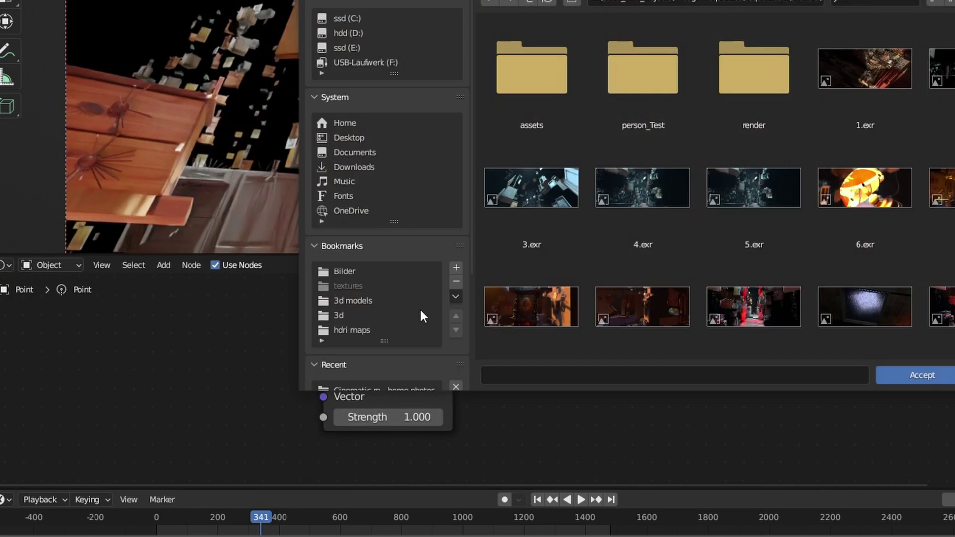
pyautogui.click(359, 317)
pyautogui.doubleClick(642, 188)
pyautogui.click(642, 74)
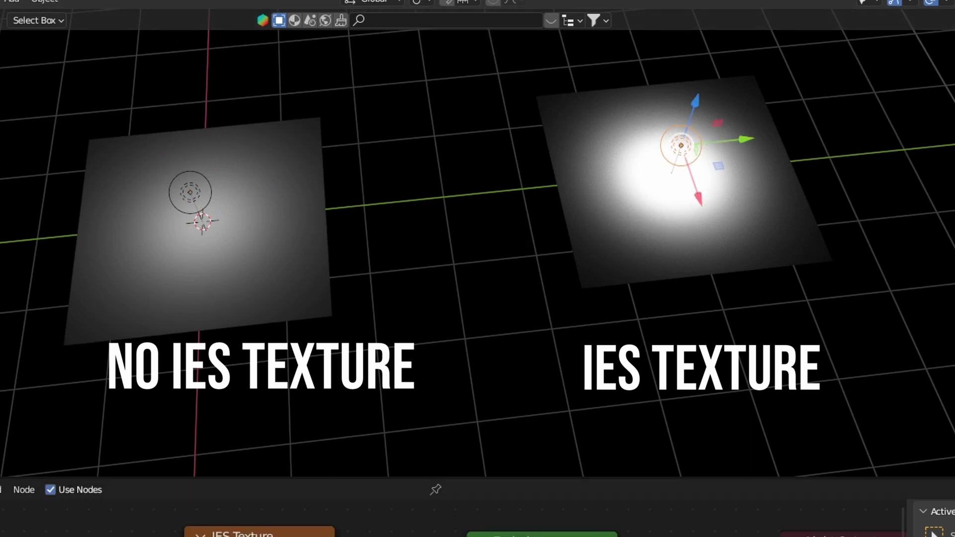
pyautogui.write('free ies textur')
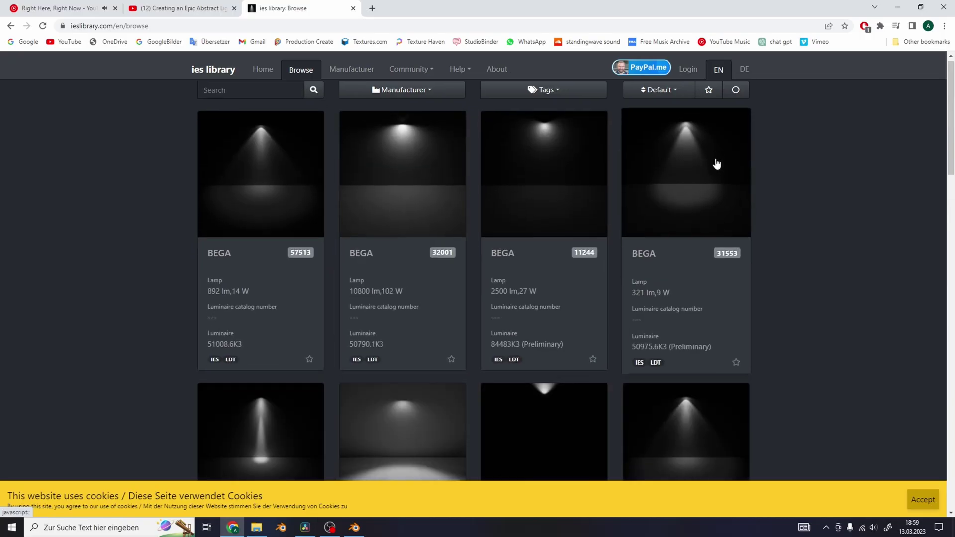
# Step: Add a new cube to enclose the scene and frame the view on it
pyautogui.click(421, 46)
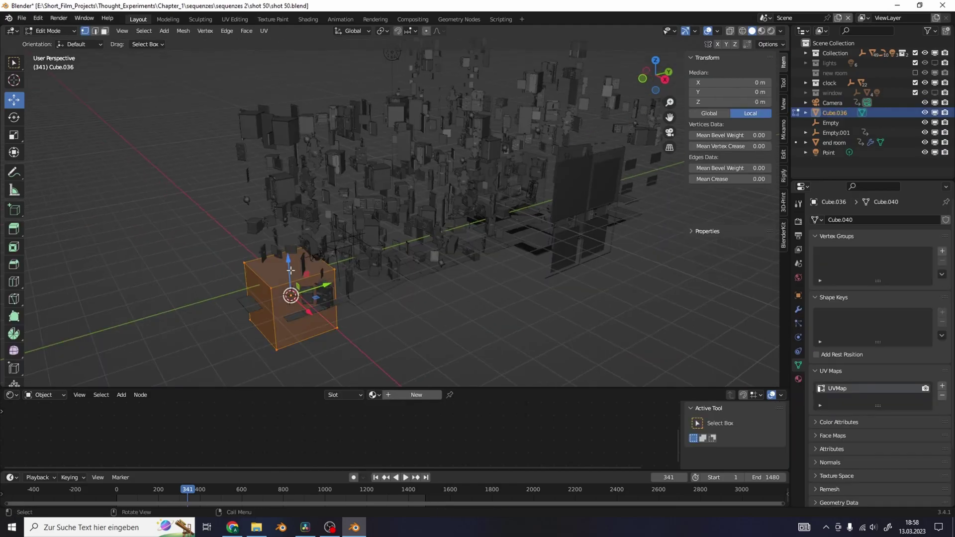
pyautogui.click(286, 243)
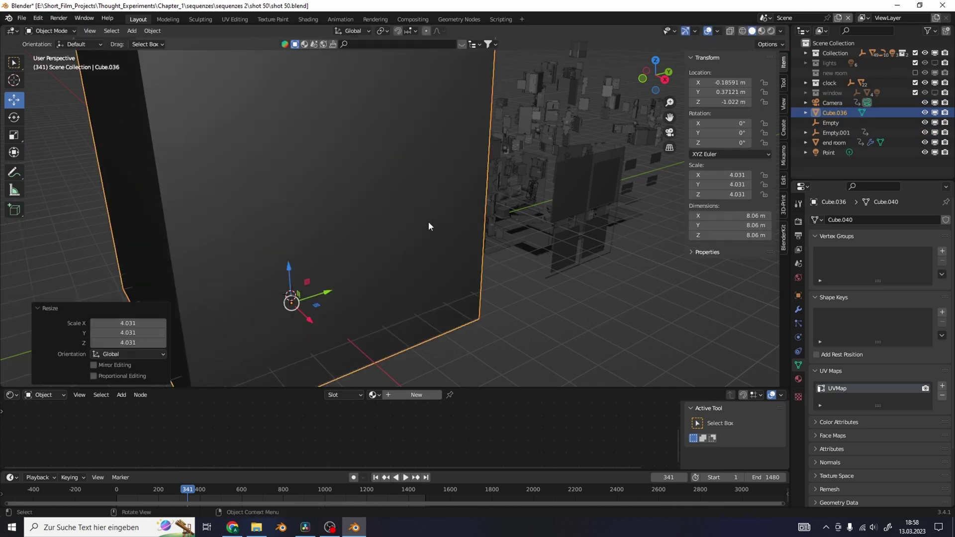
pyautogui.press('KP_Decimal')
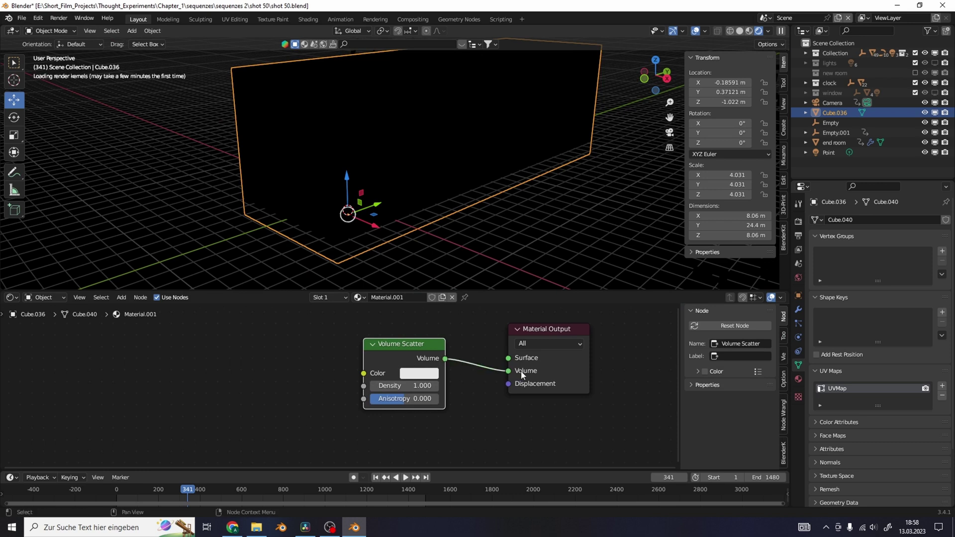
# Step: Switch to the camera view and drag the Volume Scatter density down
pyautogui.press('KP_0')
pyautogui.scroll(1, 397, 378)
pyautogui.keyDown('shift'); pyautogui.moveTo(438, 386); pyautogui.dragTo(418, 386); pyautogui.keyUp('shift')
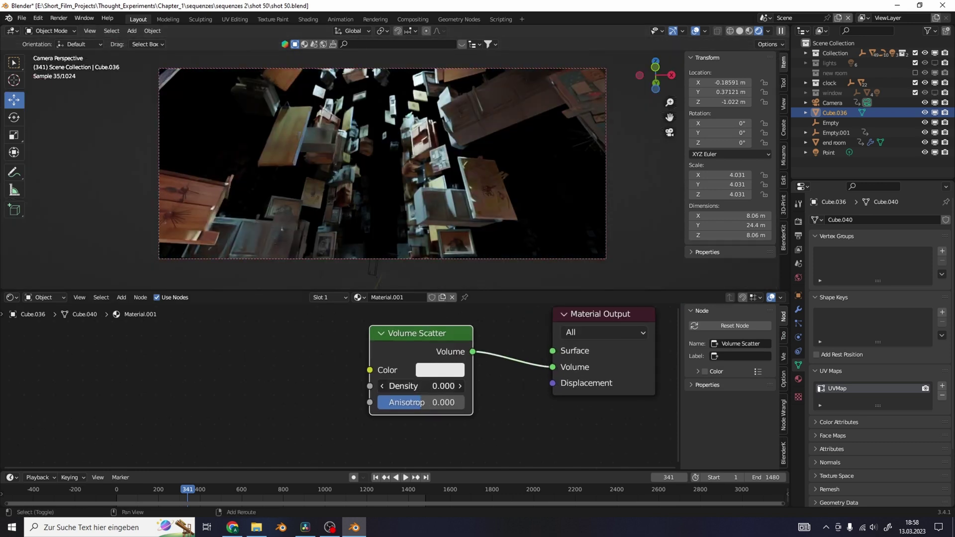
# Step: Confirm the Volume Scatter density of 0.000
pyautogui.press('Return')
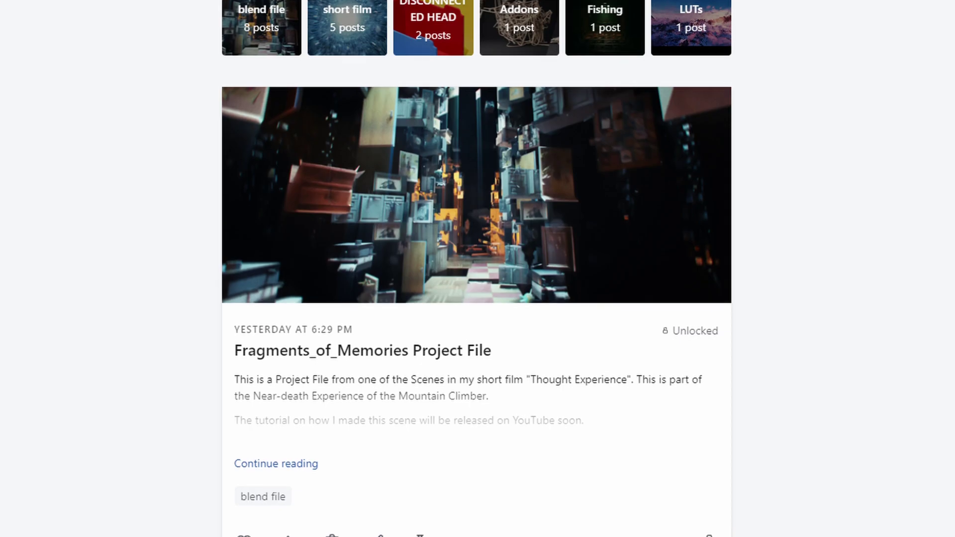